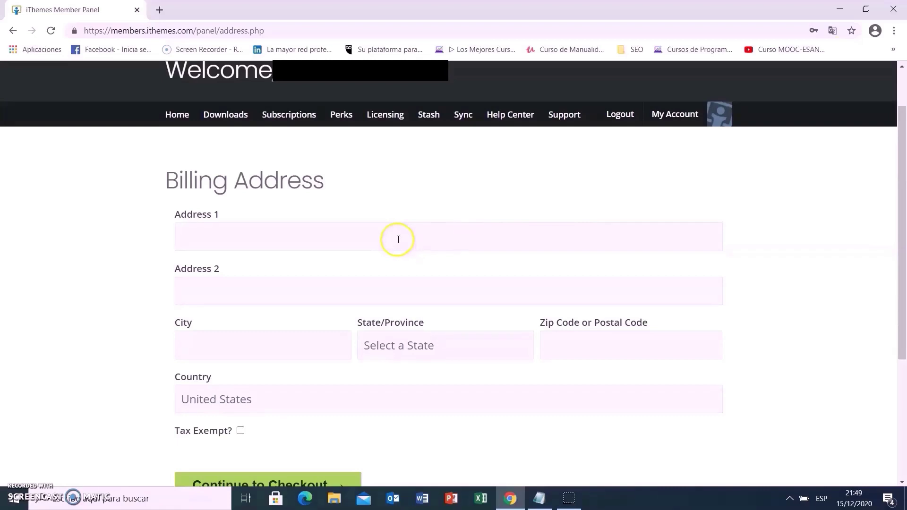
- Fill the billing address with city Lima, country Peru and state/province Lima
left_click(398, 240)
left_click(291, 281)
left_click(291, 342)
type("Lima")
left_click(312, 400)
scroll(312, 359, "up", 15)
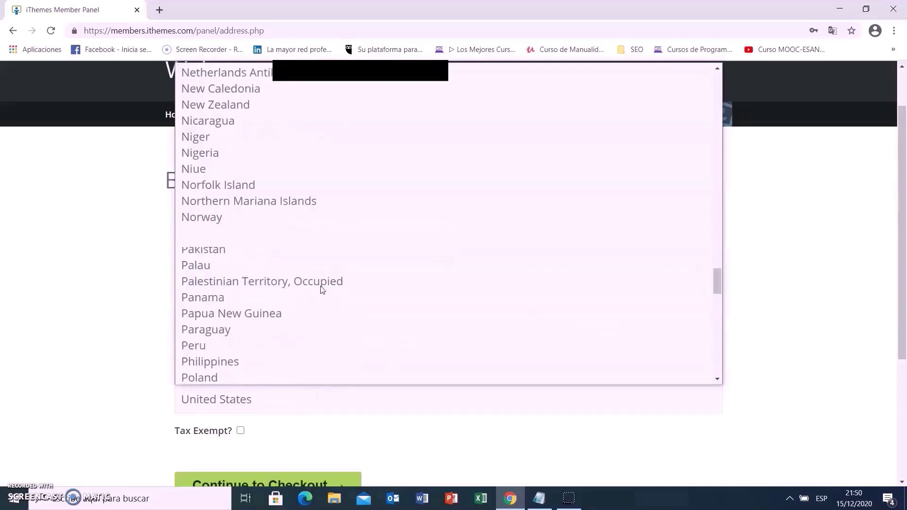
left_click(274, 352)
left_click(401, 347)
type("L")
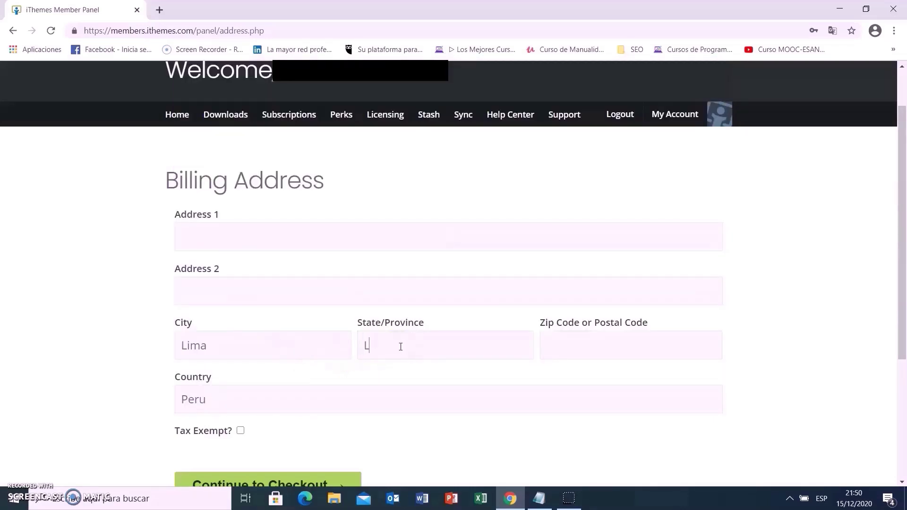
type("ima")
left_click(585, 347)
scroll(575, 358, "down", 2)
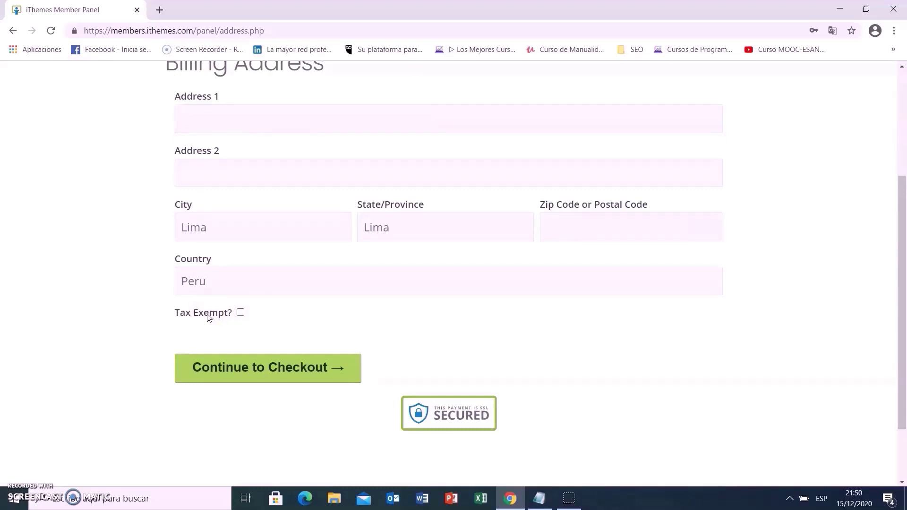
- Continue to checkout and choose Pay with Credit Card to expand the payment form
left_click(294, 376)
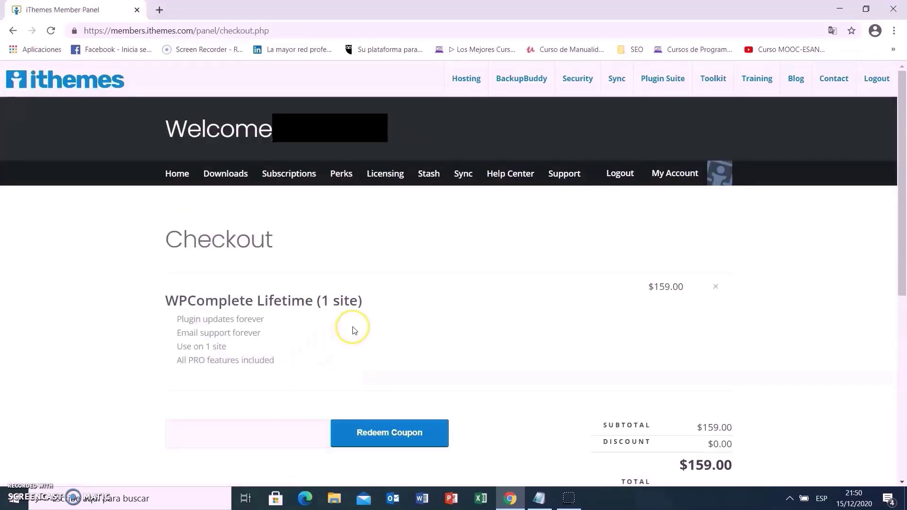
scroll(503, 294, "down", 4)
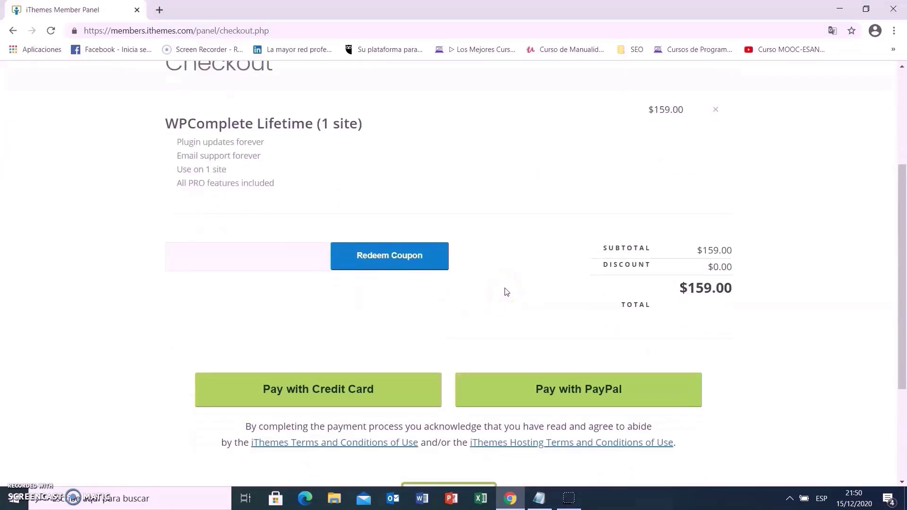
scroll(506, 291, "down", 1)
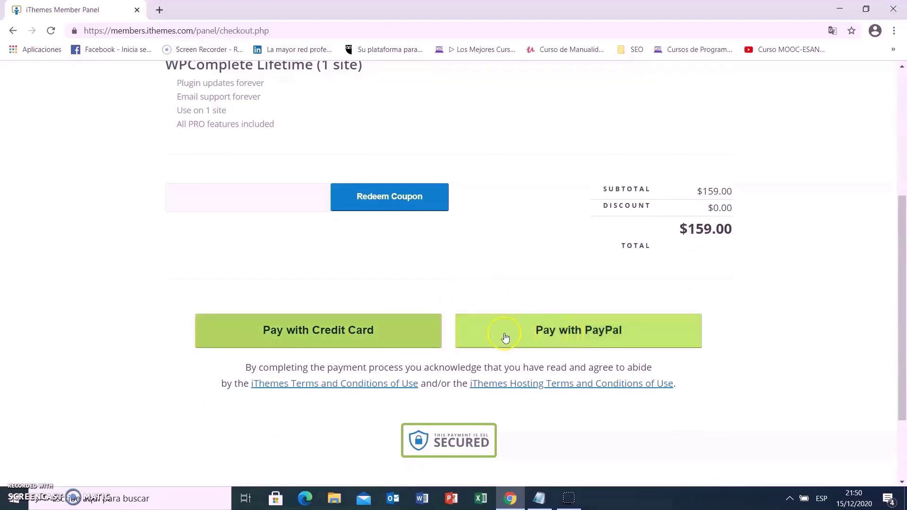
left_click(382, 337)
scroll(411, 310, "down", 1)
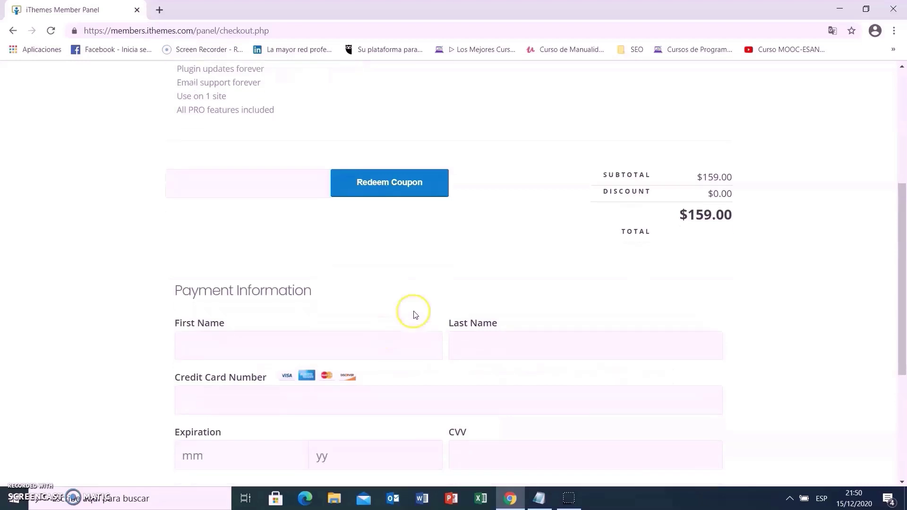
scroll(413, 310, "down", 2)
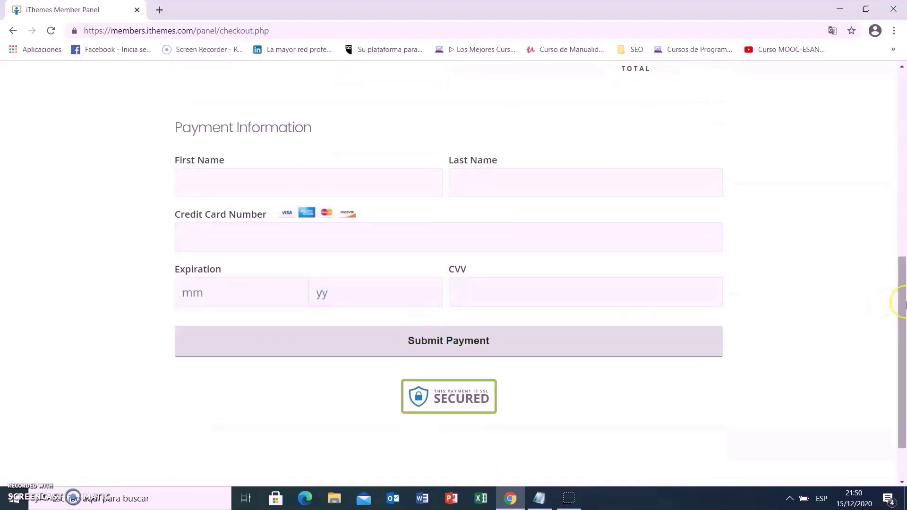
scroll(371, 132, "down", 1)
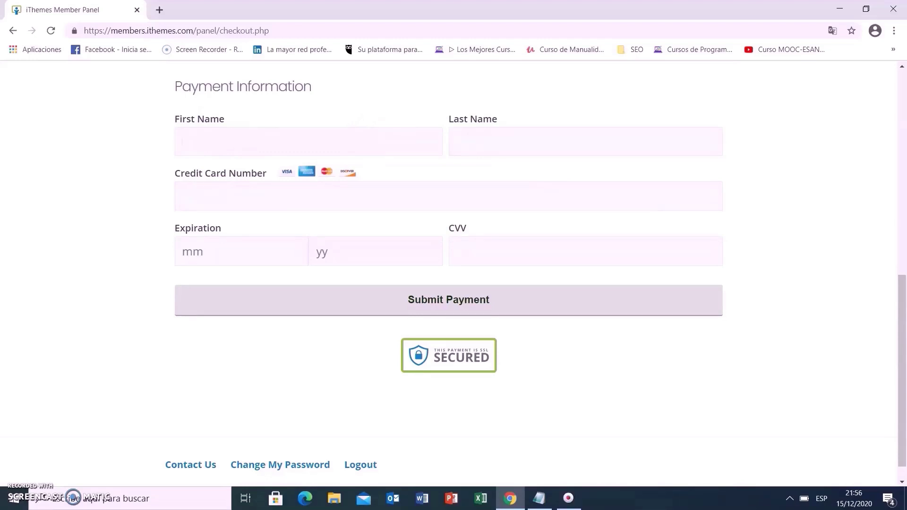
- Enter the cardholder name, card number, expiration month/year and security code, then submit the $159.00 payment
left_click(500, 142)
left_click(470, 195)
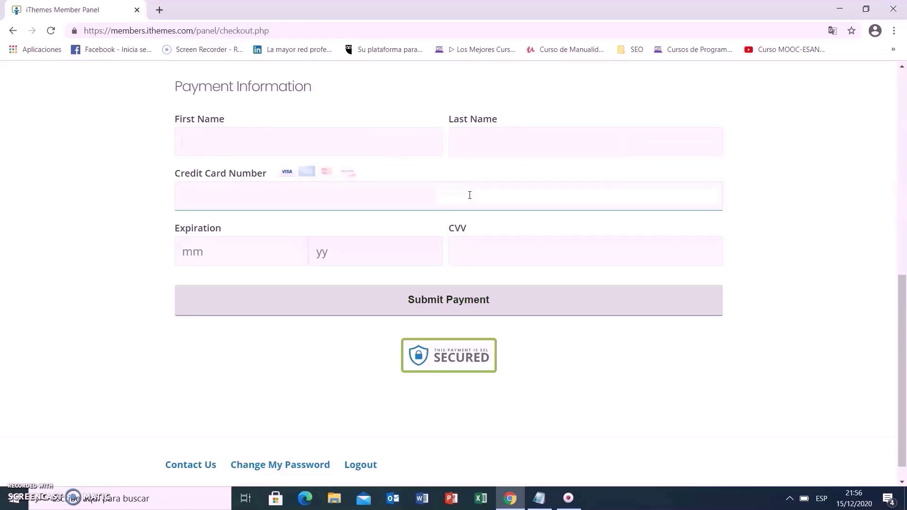
left_click(244, 248)
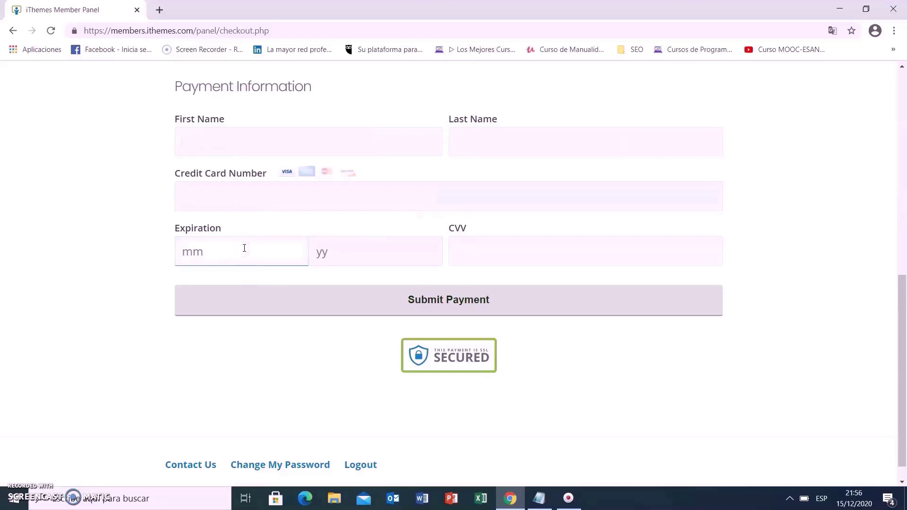
type("12")
left_click(318, 255)
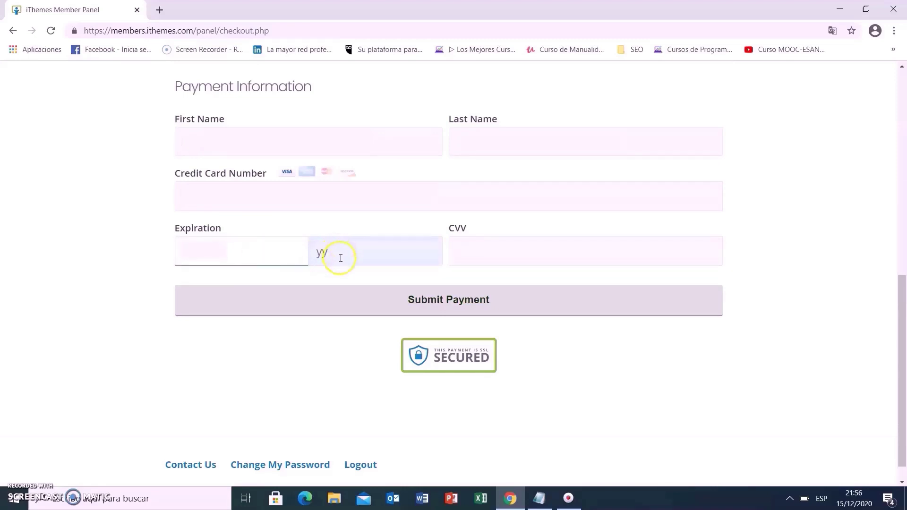
type("22")
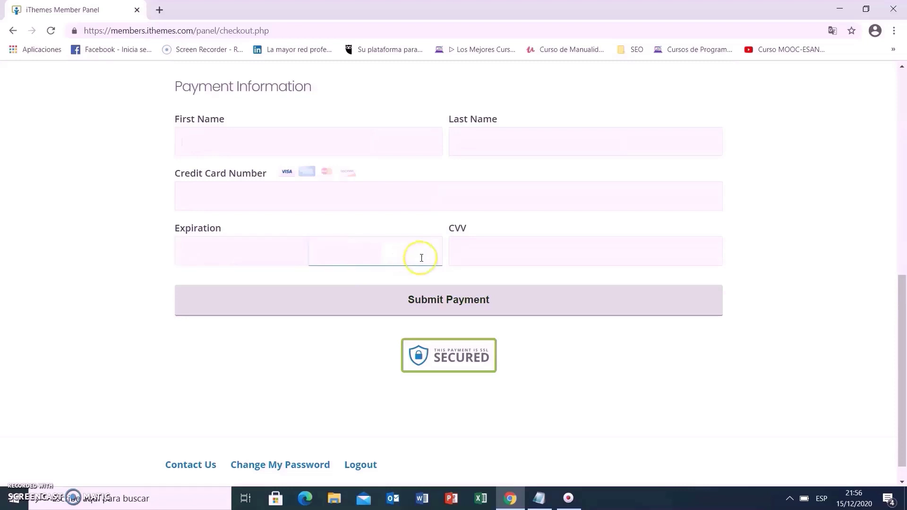
left_click(484, 256)
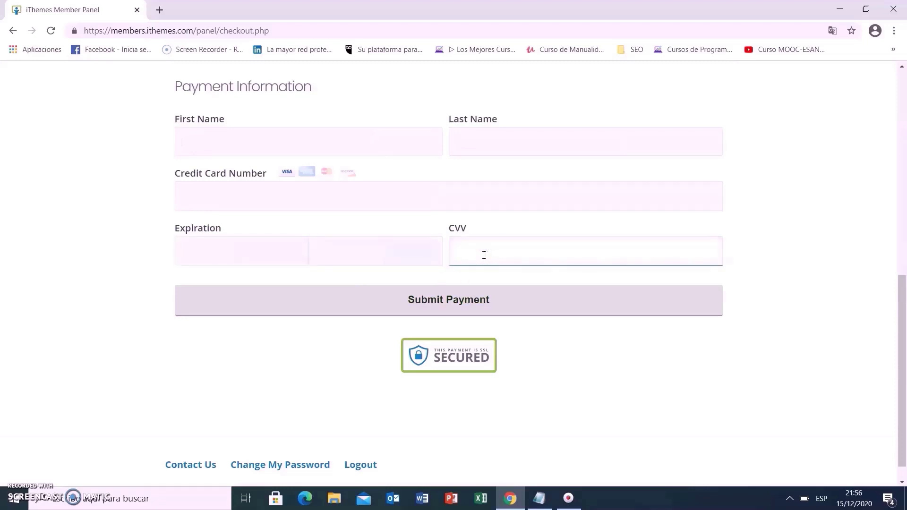
type("123")
key("Tab")
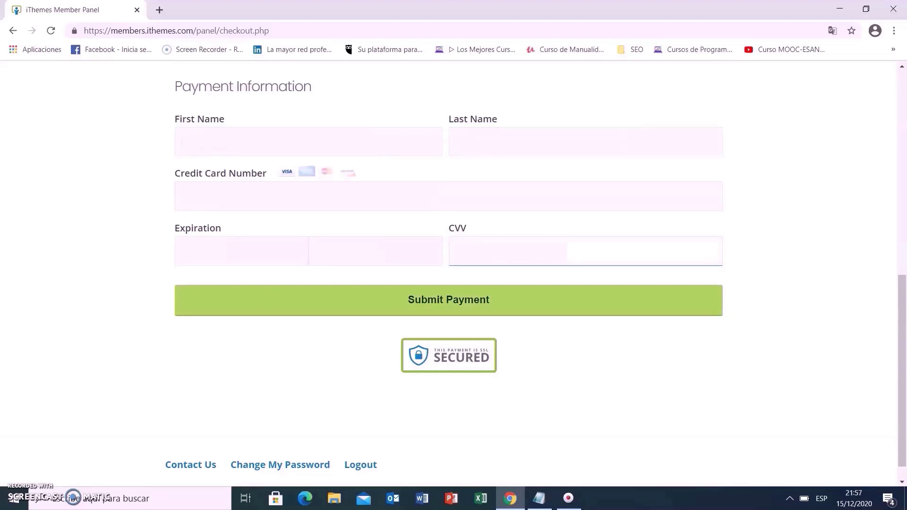
left_click(518, 306)
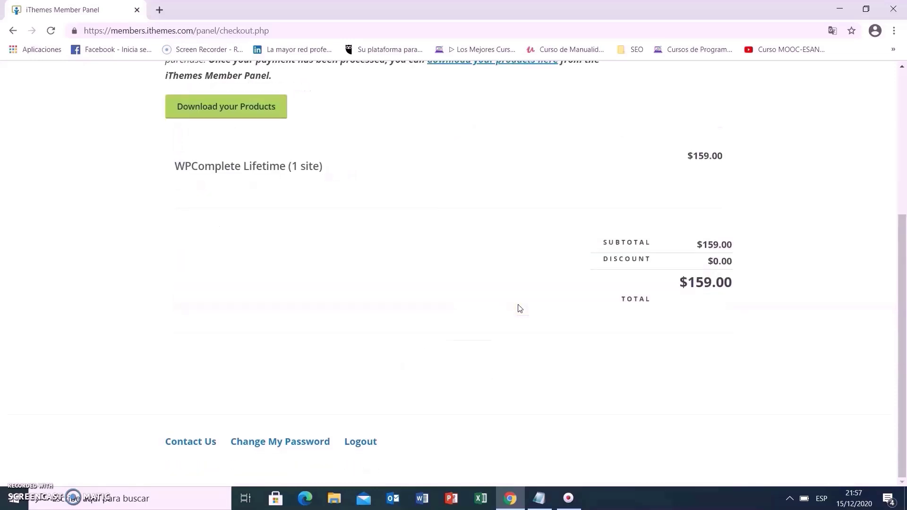
- On the Thank you page, follow the 'download your products here' link
scroll(520, 309, "up", 2)
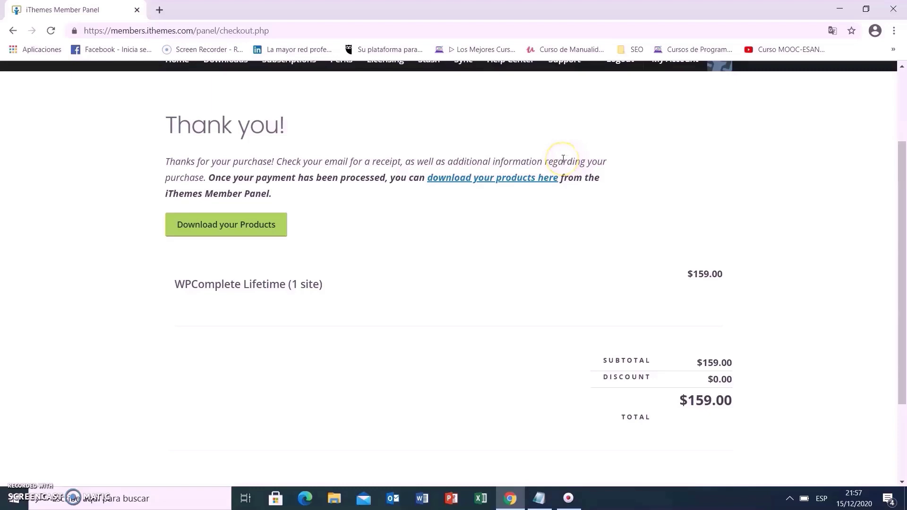
left_click(469, 179)
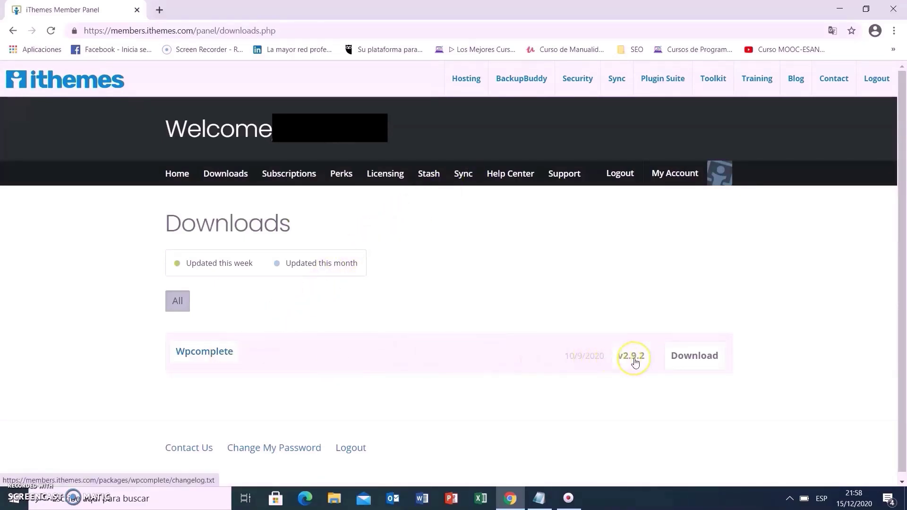
- Download wpcomplete-2.9.2.zip and bring up the WordPress admin dashboard in a new tab
left_click(686, 359)
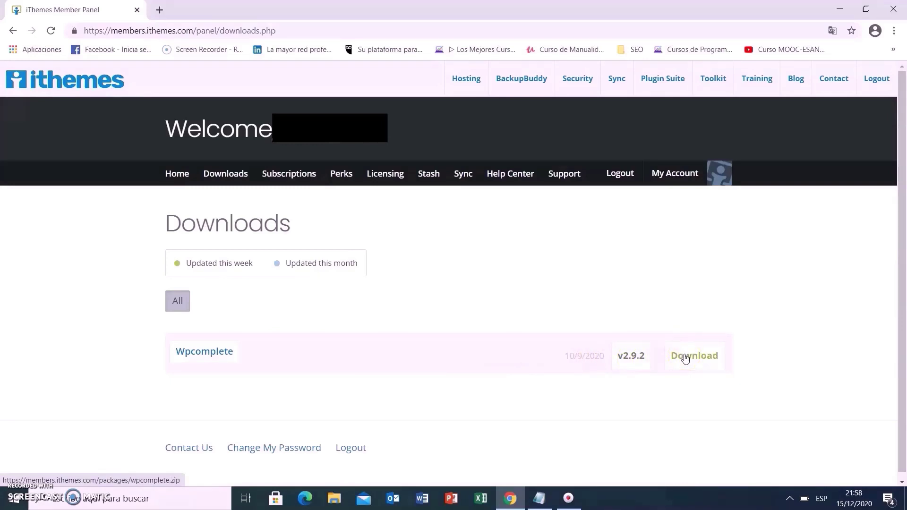
left_click(685, 358)
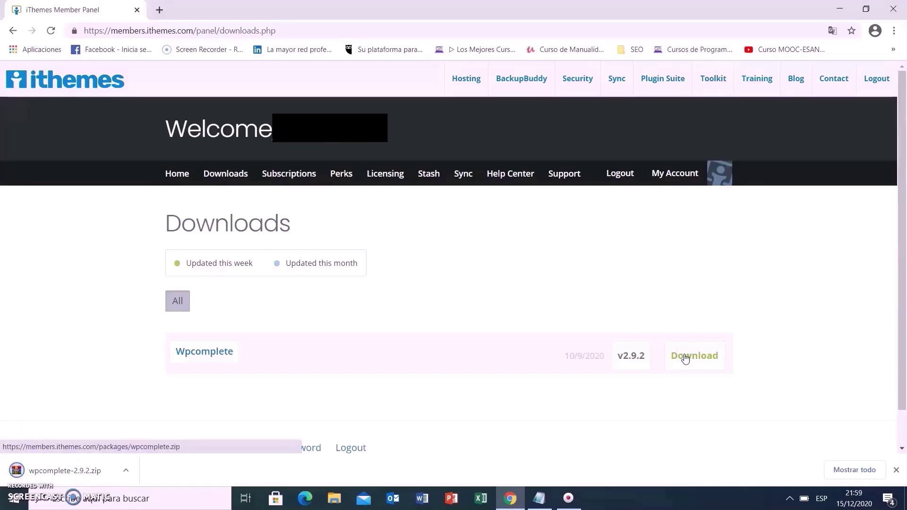
left_click(425, 352)
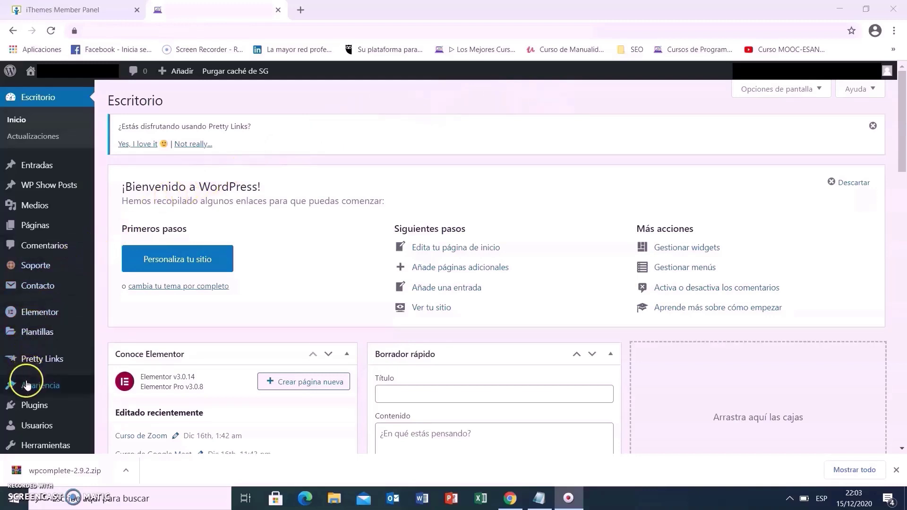
- Go to Plugins > Añadir nuevo and reveal the Subir plugin zip upload form
mouse_move(32, 405)
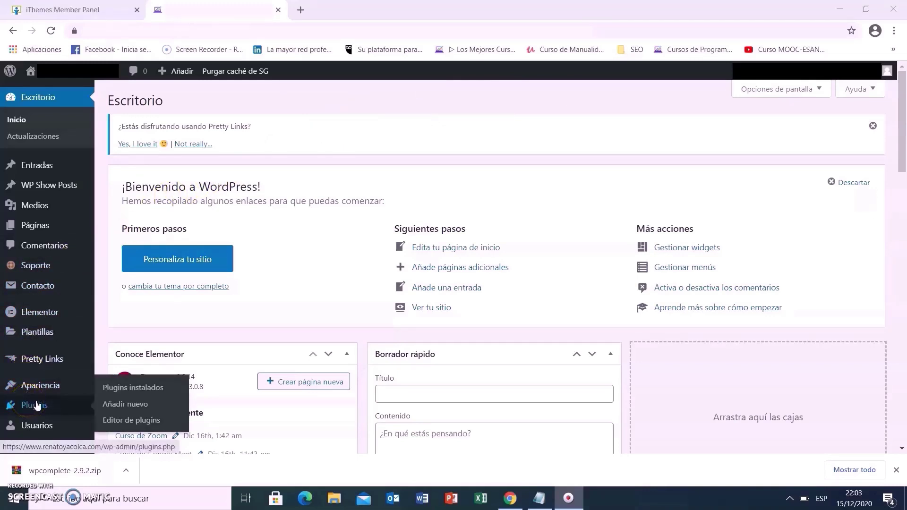
left_click(120, 404)
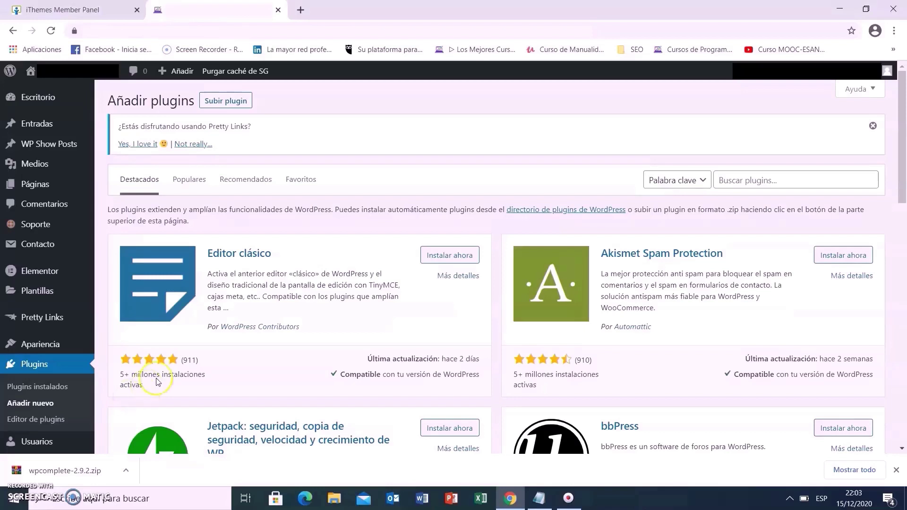
left_click(225, 103)
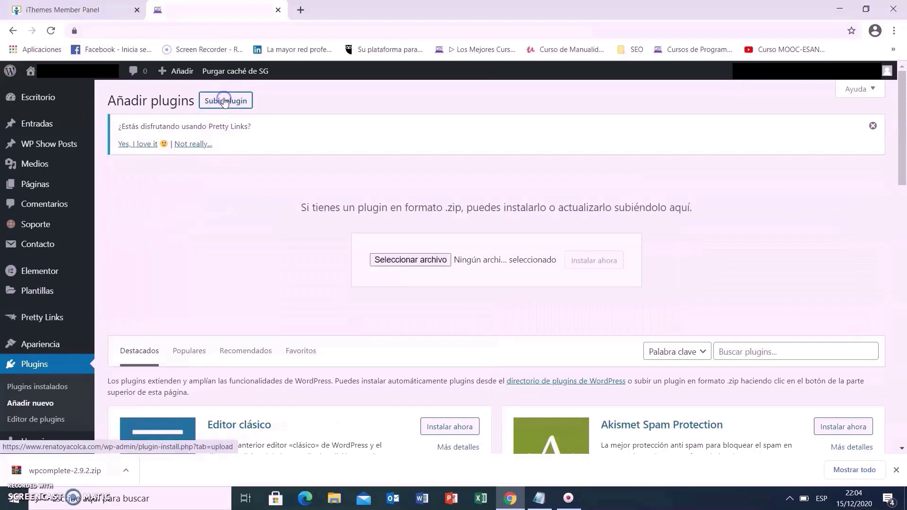
- Select wpcomplete-2.9.2.zip from Descargas and install it with Instalar ahora
left_click(399, 263)
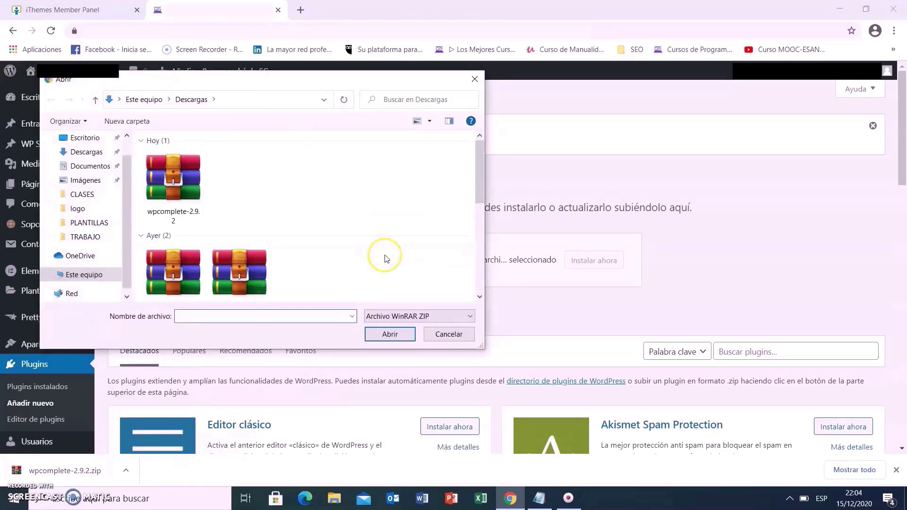
double_click(175, 179)
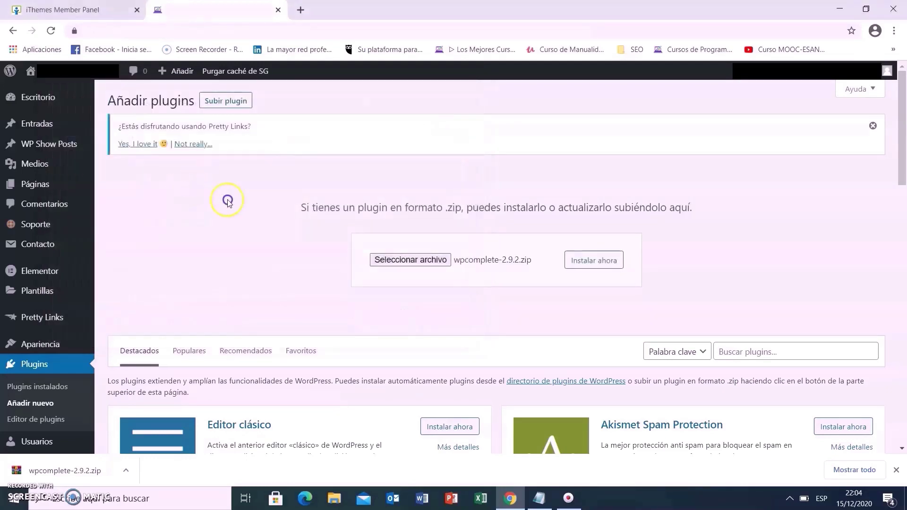
left_click(590, 263)
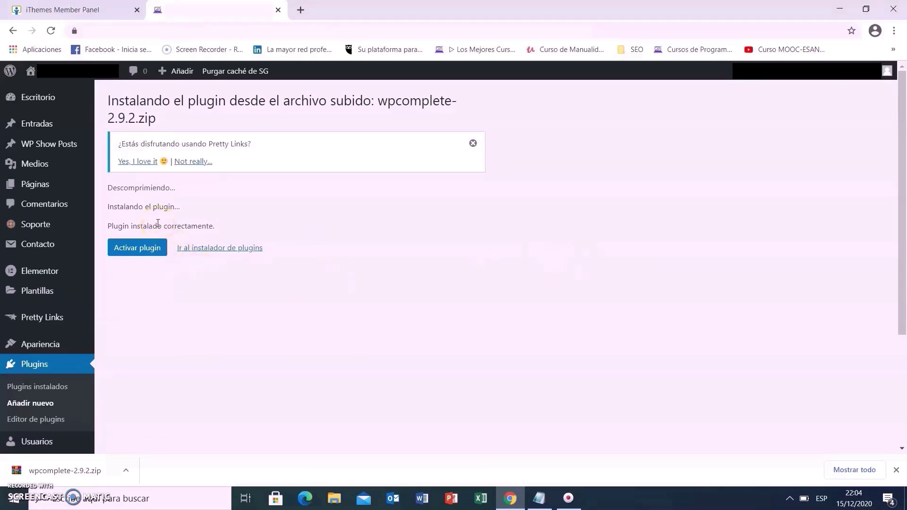
- Activate WPComplete with Activar plugin on the installation results page
left_click(145, 250)
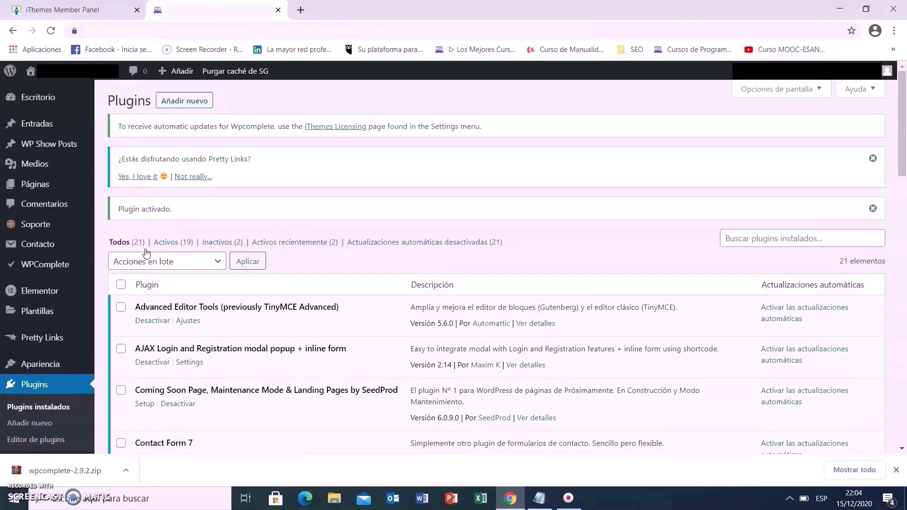
mouse_move(56, 268)
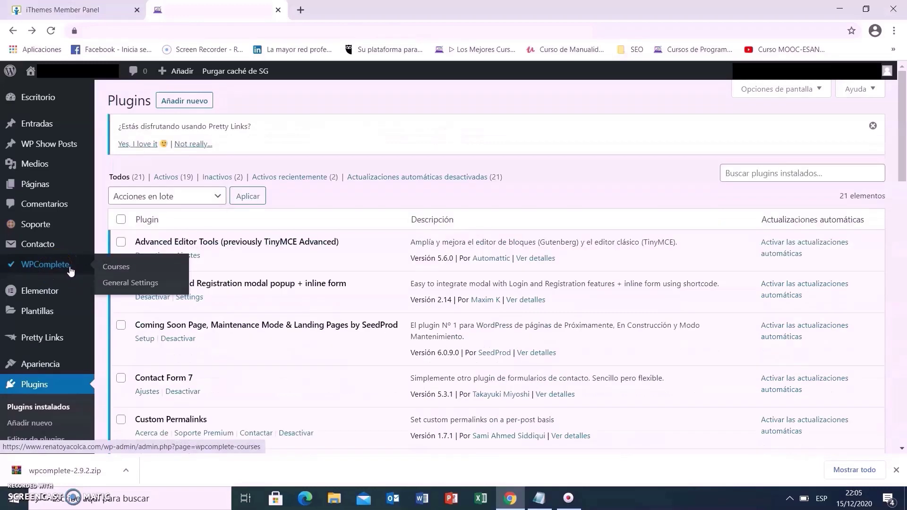
- Check WPComplete General Settings, then go to Ajustes > iThemes Licensing
left_click(132, 284)
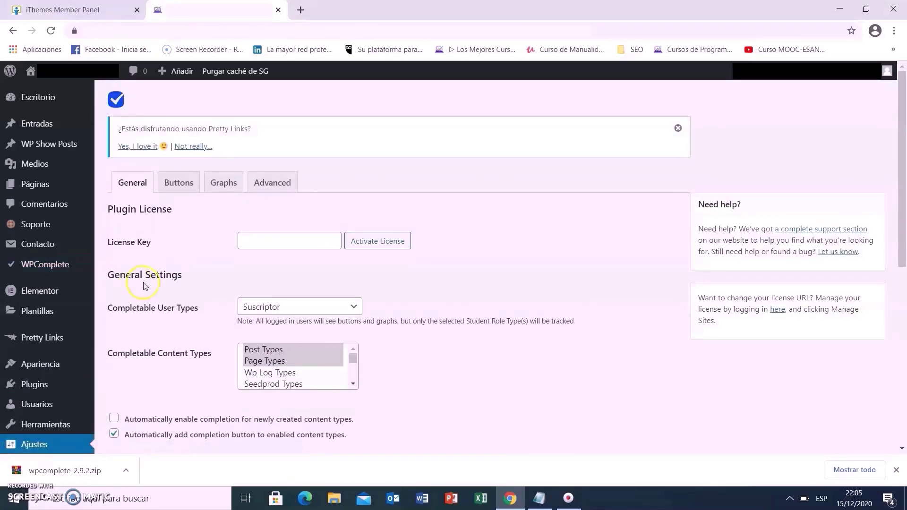
left_click(323, 244)
left_click(899, 472)
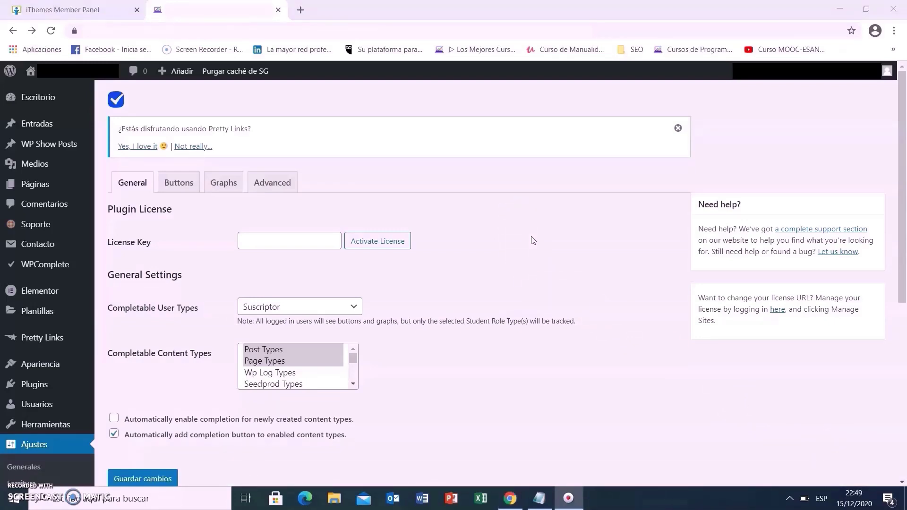
scroll(532, 239, "down", 2)
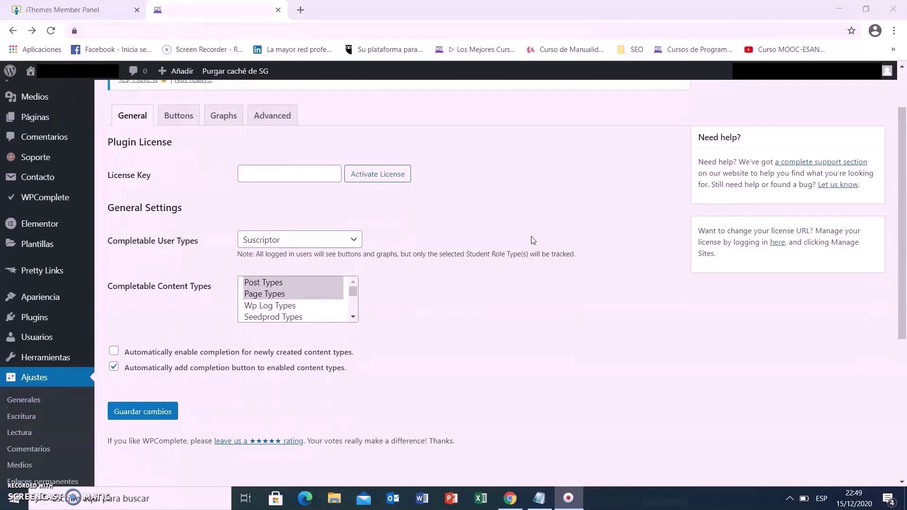
scroll(532, 240, "down", 5)
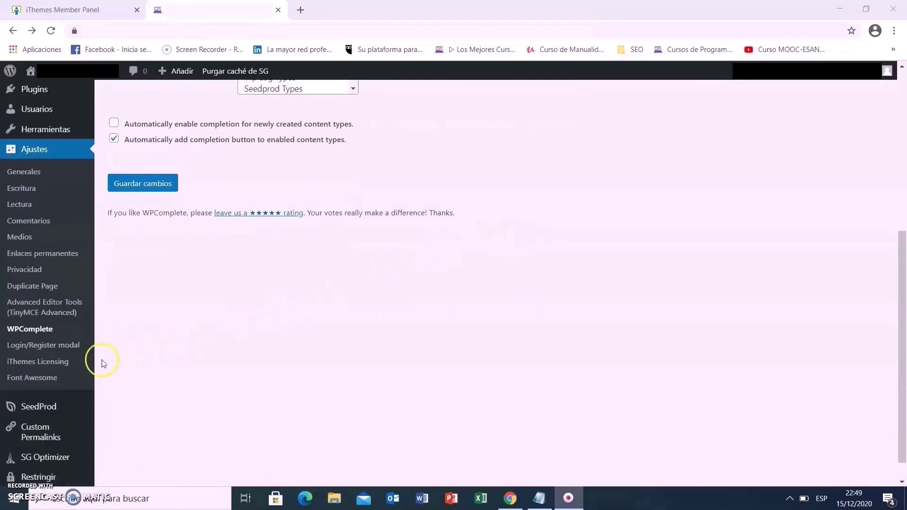
left_click(64, 367)
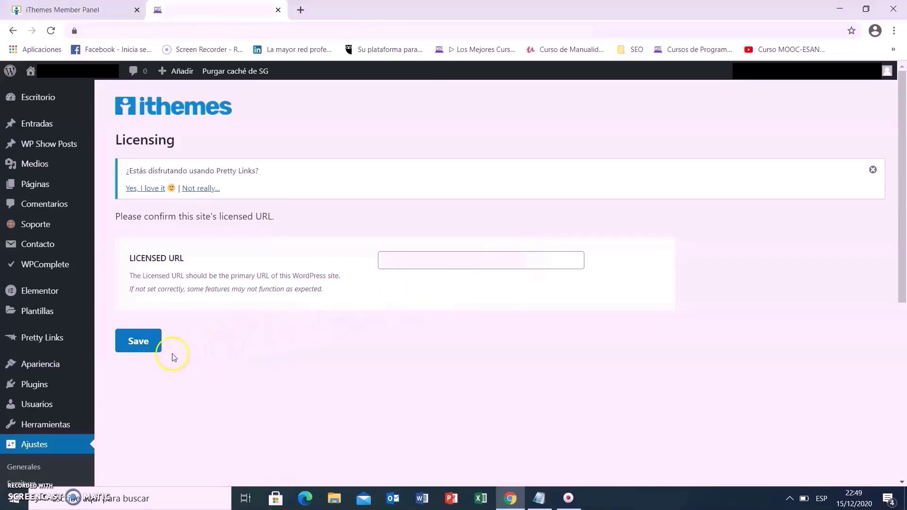
- Save the Licensed URL on the iThemes Licensing page
left_click(147, 349)
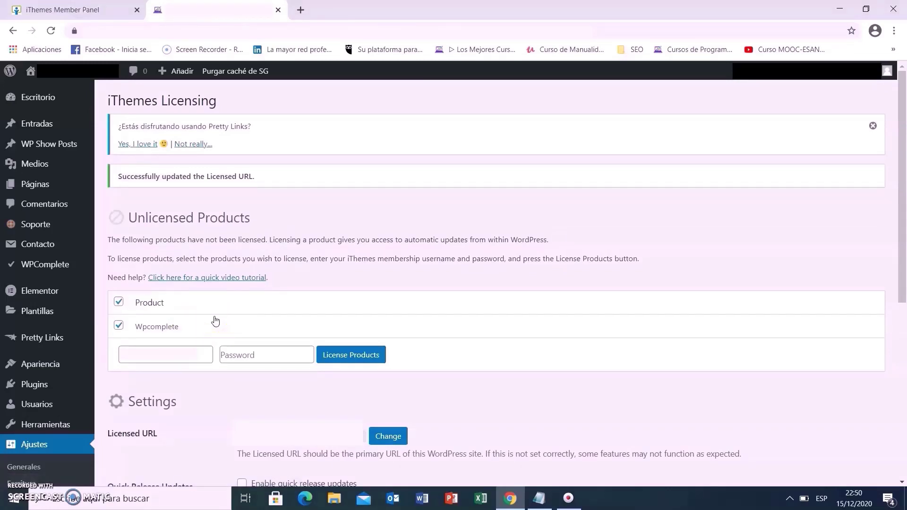
- Enter the iThemes membership username and password under Wpcomplete and license it, so it shows Active until 2037-12-31
left_click(190, 349)
left_click(251, 352)
key("shift+Tab")
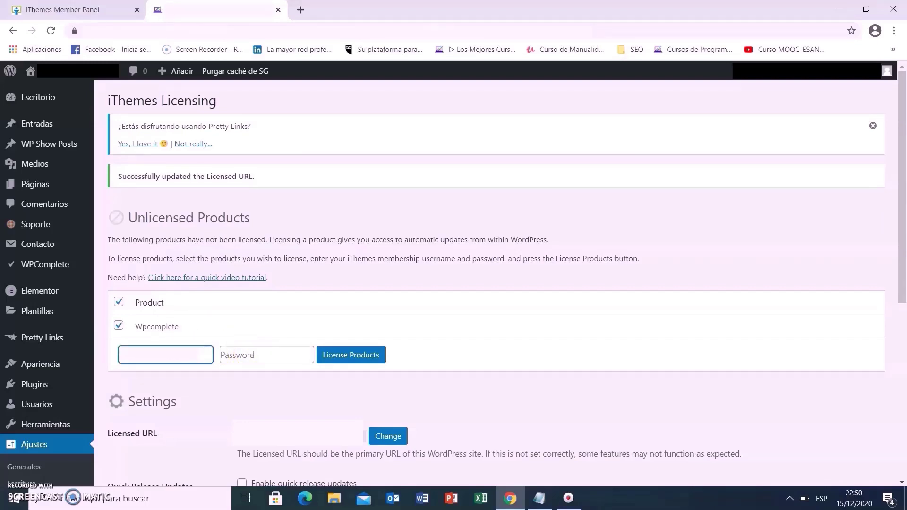
left_click(253, 354)
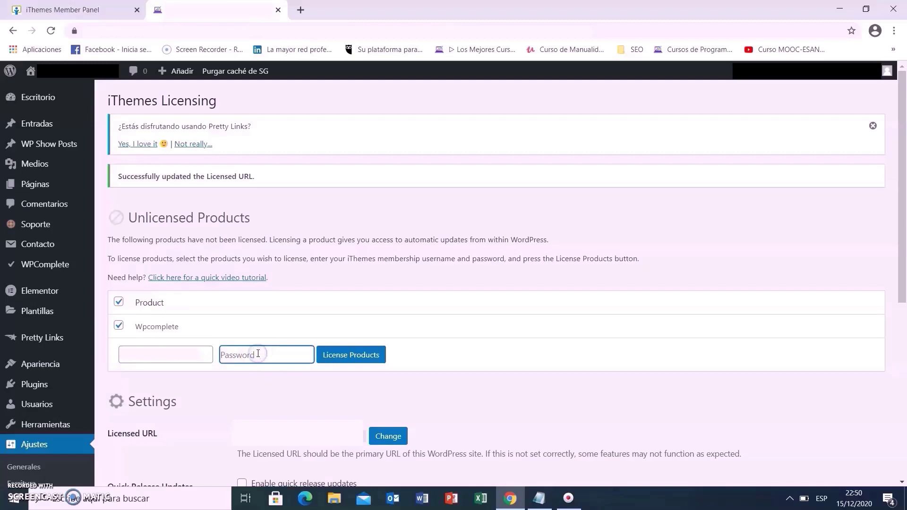
key("ctrl+v")
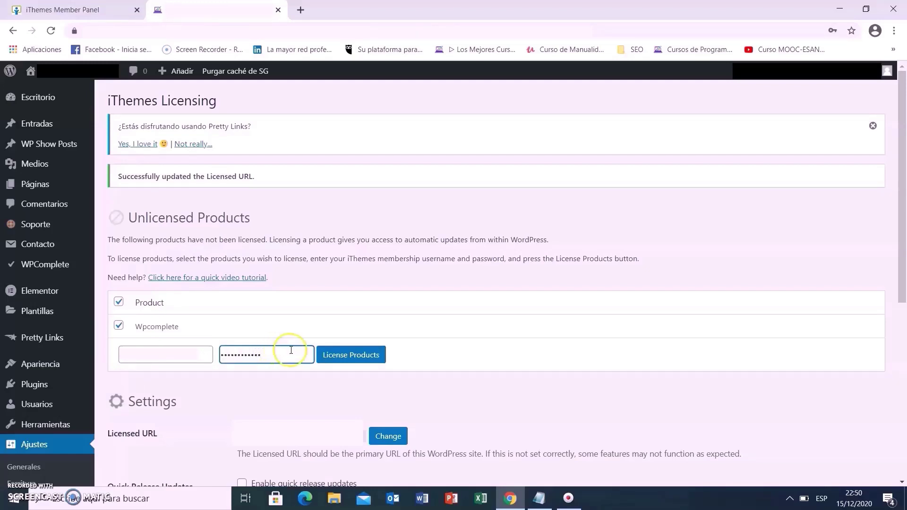
left_click(354, 358)
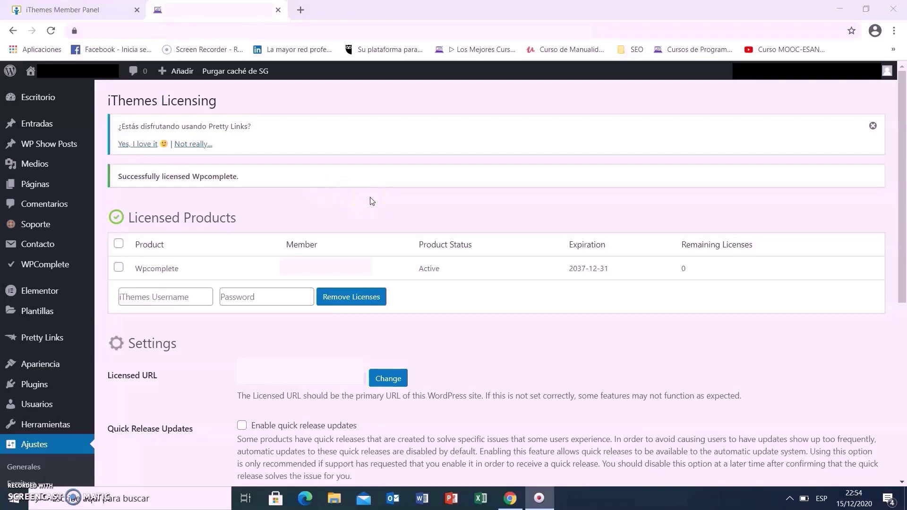
scroll(373, 201, "down", 4)
- Save the iThemes Licensing settings with the quick release updates option left unchecked
left_click(328, 193)
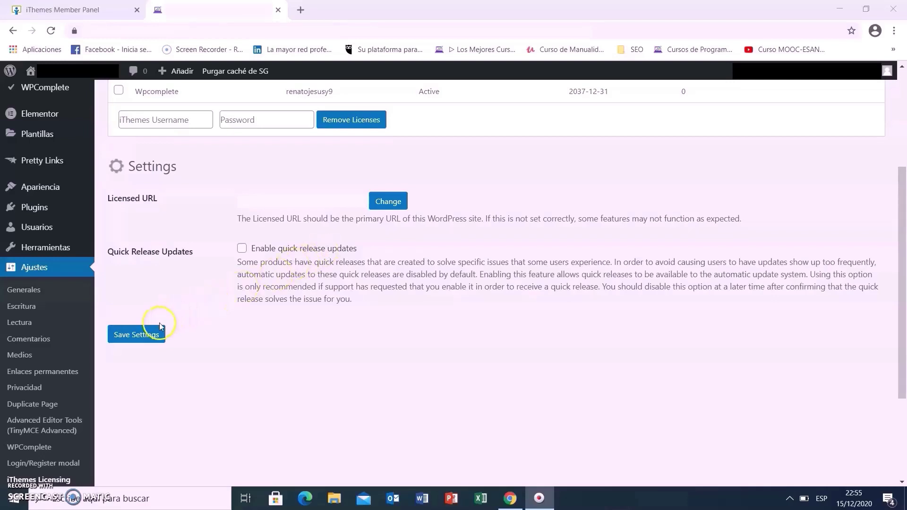
left_click(146, 335)
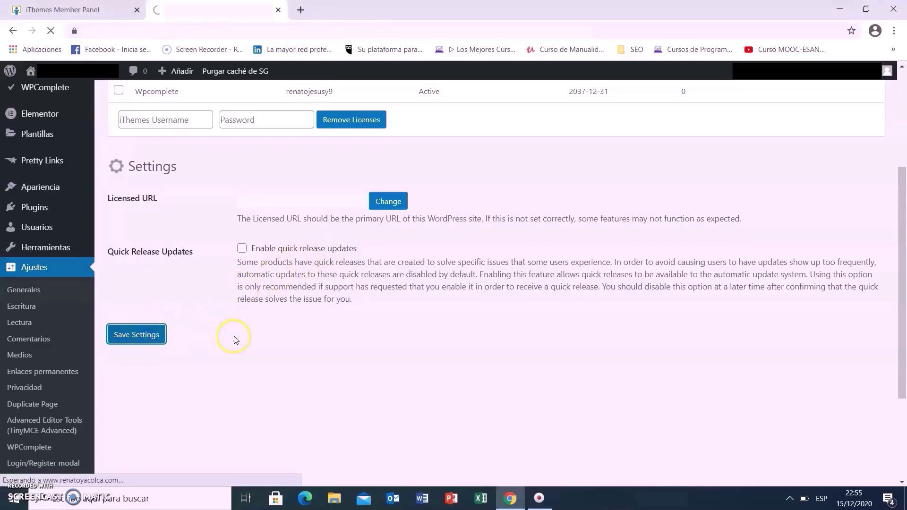